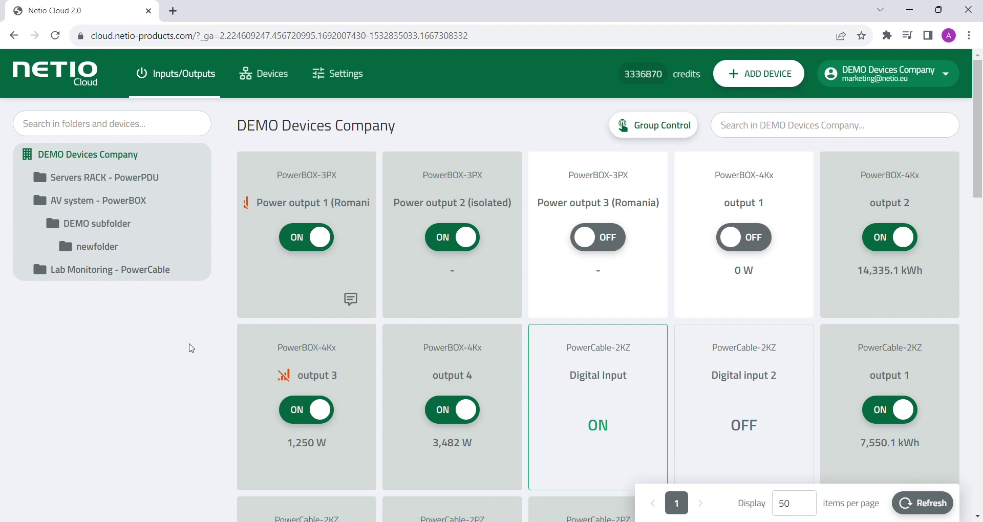
Step: Switch Power output 3 (Romania) on and off, then send it a reset command
{"action": "scroll", "coordinate": [191, 349], "scroll_direction": "down", "scroll_amount": 8}
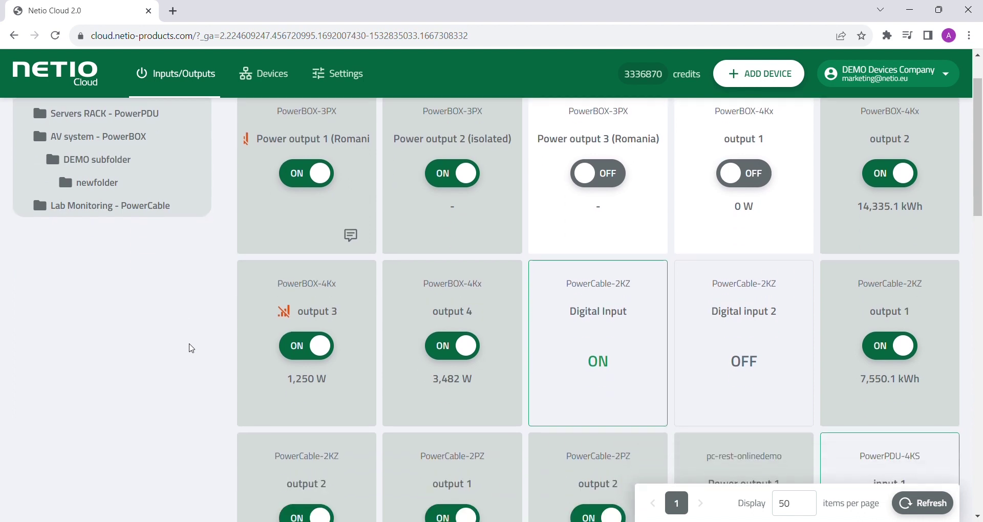
{"action": "scroll", "coordinate": [189, 347], "scroll_direction": "down", "scroll_amount": 4}
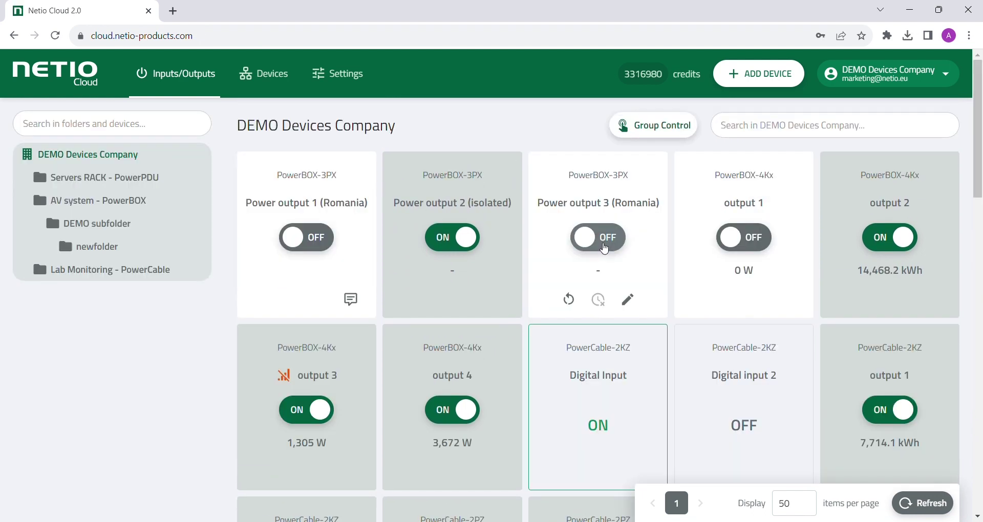
{"action": "left_click", "coordinate": [604, 247]}
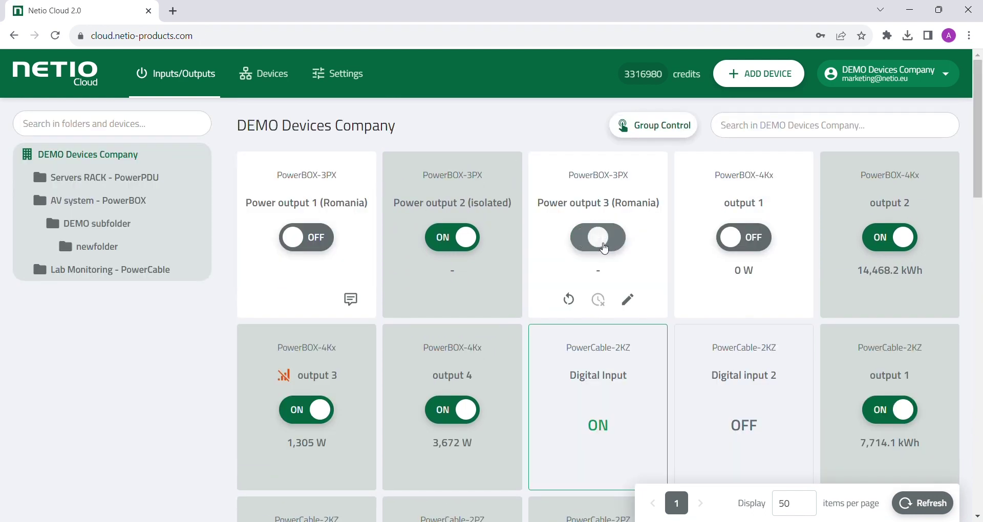
{"action": "left_click", "coordinate": [604, 248]}
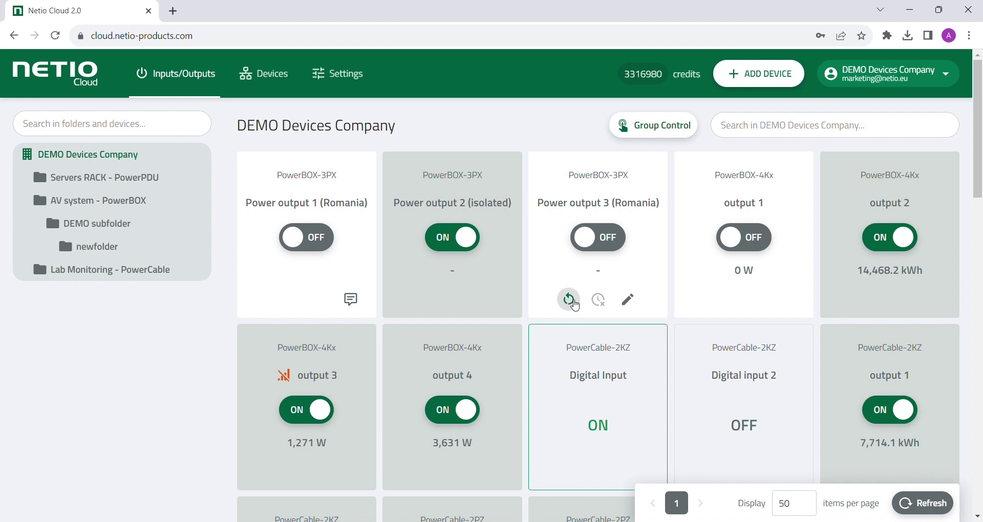
{"action": "left_click", "coordinate": [576, 305]}
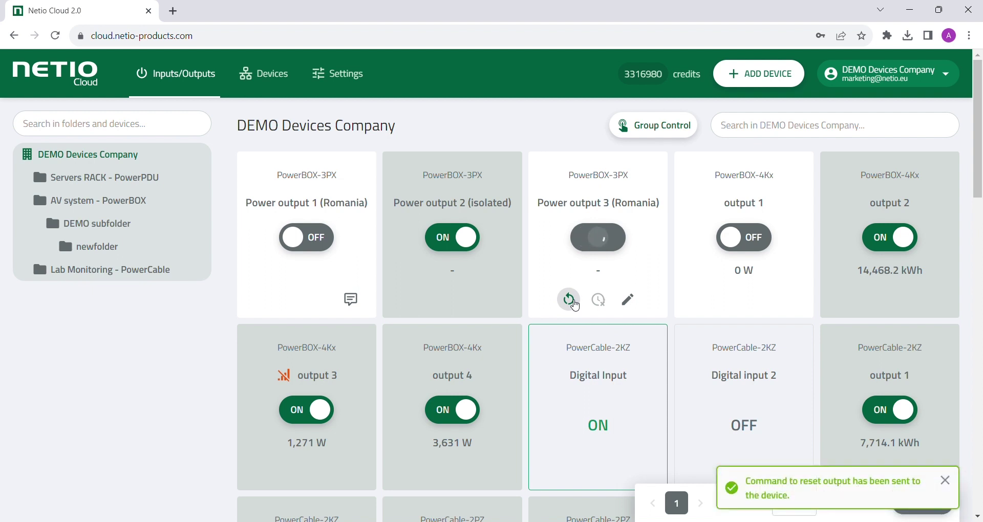
Step: Toggle the schedule of Power output 4
{"action": "scroll", "coordinate": [459, 412], "scroll_direction": "down", "scroll_amount": 1}
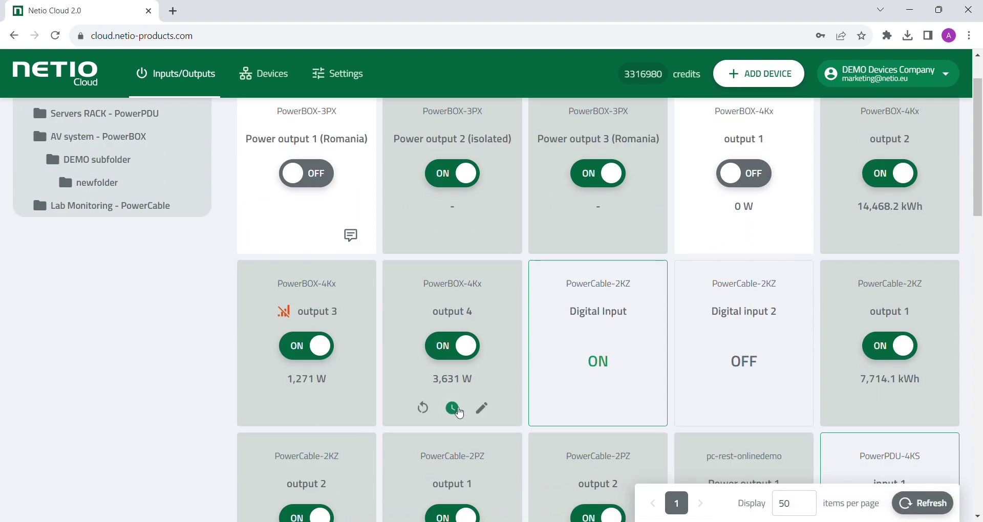
{"action": "left_click", "coordinate": [453, 410]}
{"action": "scroll", "coordinate": [360, 306], "scroll_direction": "up", "scroll_amount": 2}
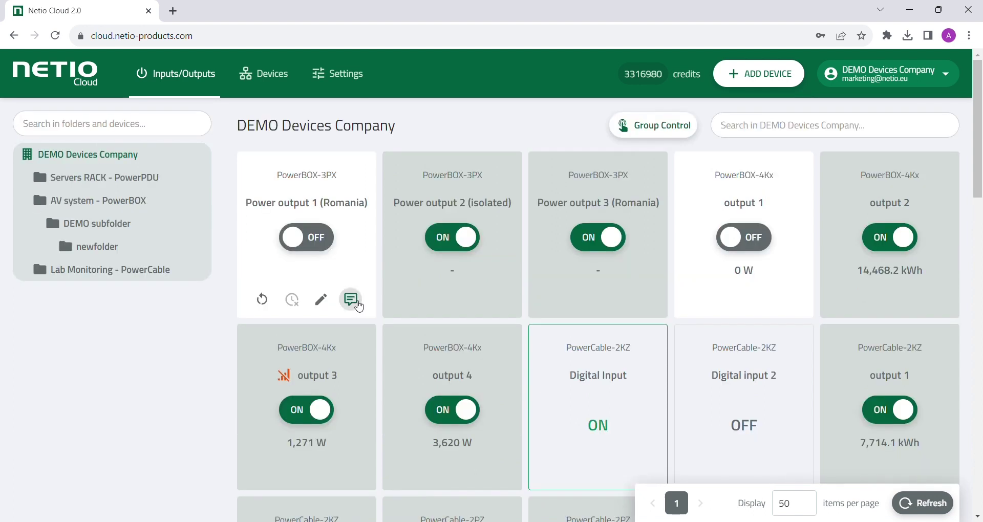
Step: Read Power output 1's warning note, then switch the output on, confirming with Turn ON
{"action": "left_click", "coordinate": [352, 300]}
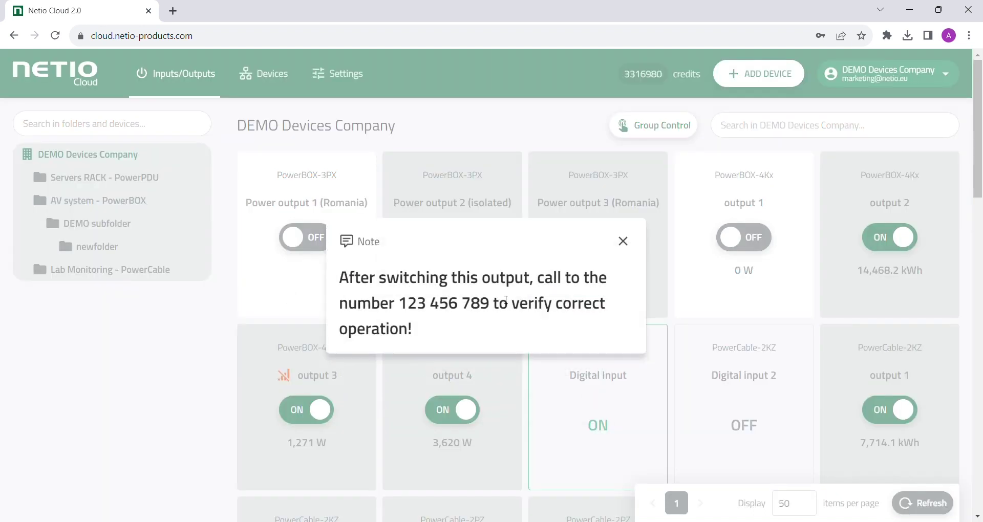
{"action": "left_click", "coordinate": [624, 241]}
{"action": "left_click", "coordinate": [326, 243]}
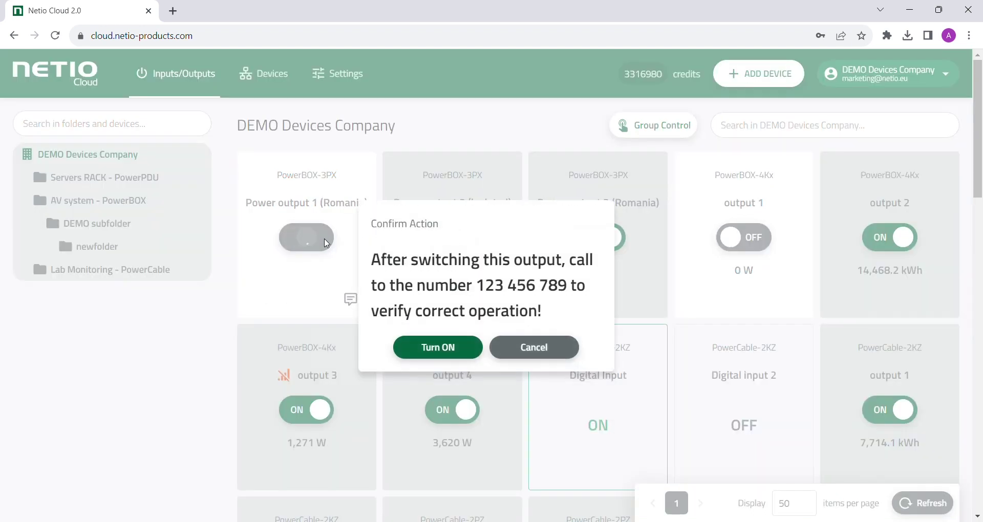
{"action": "left_click", "coordinate": [439, 347]}
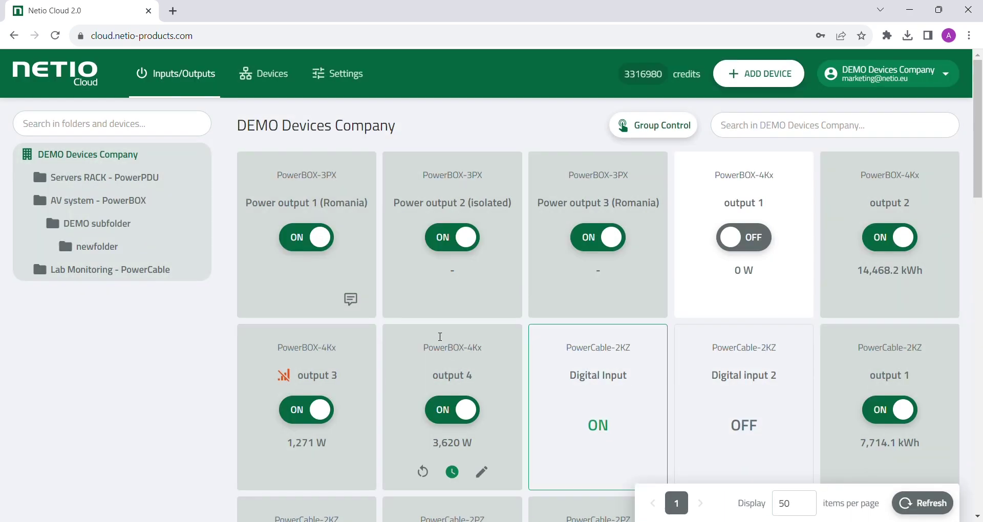
{"action": "left_click", "coordinate": [322, 246]}
{"action": "left_click", "coordinate": [440, 350]}
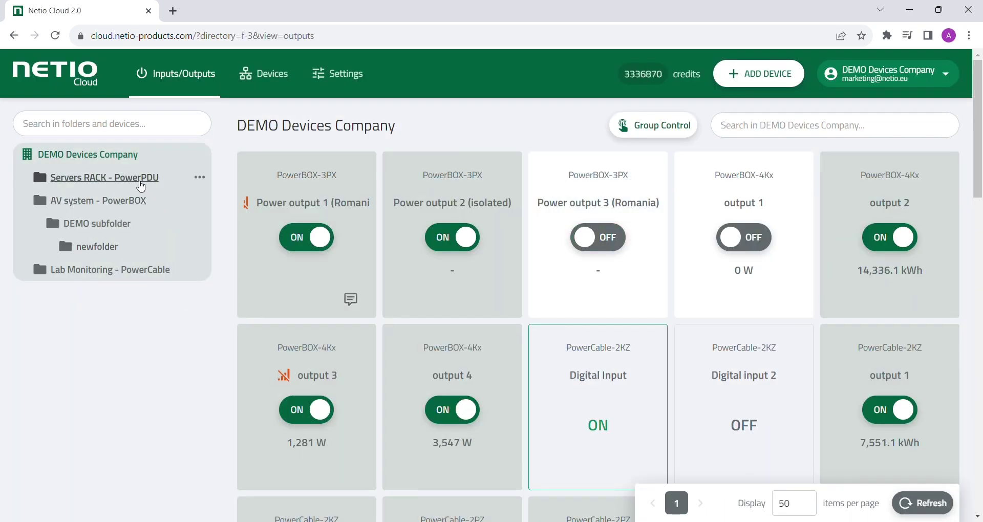
{"action": "left_click", "coordinate": [136, 179]}
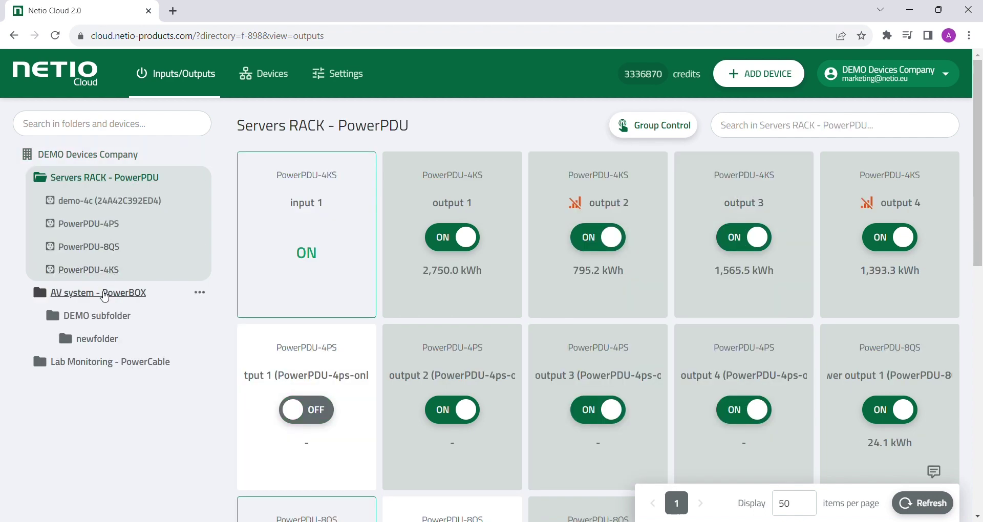
{"action": "left_click", "coordinate": [99, 293]}
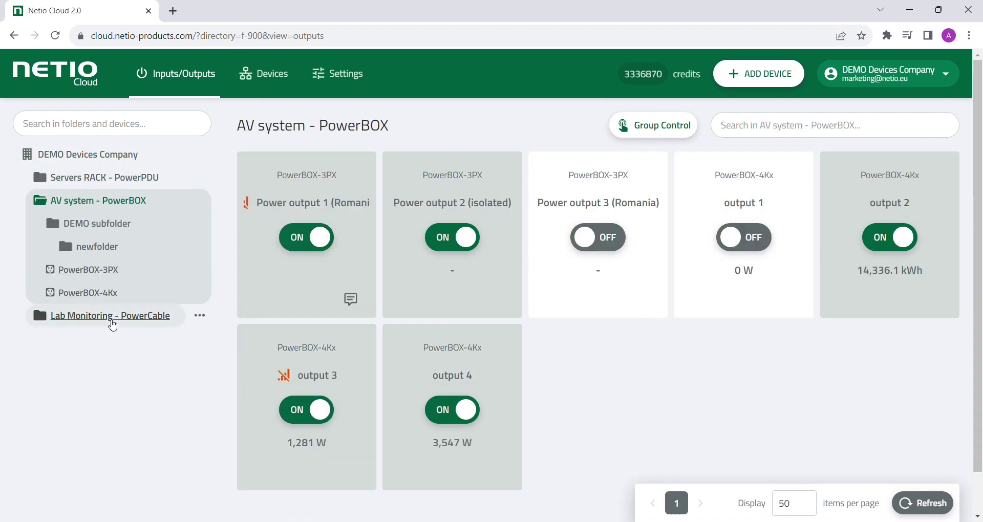
{"action": "left_click", "coordinate": [113, 323]}
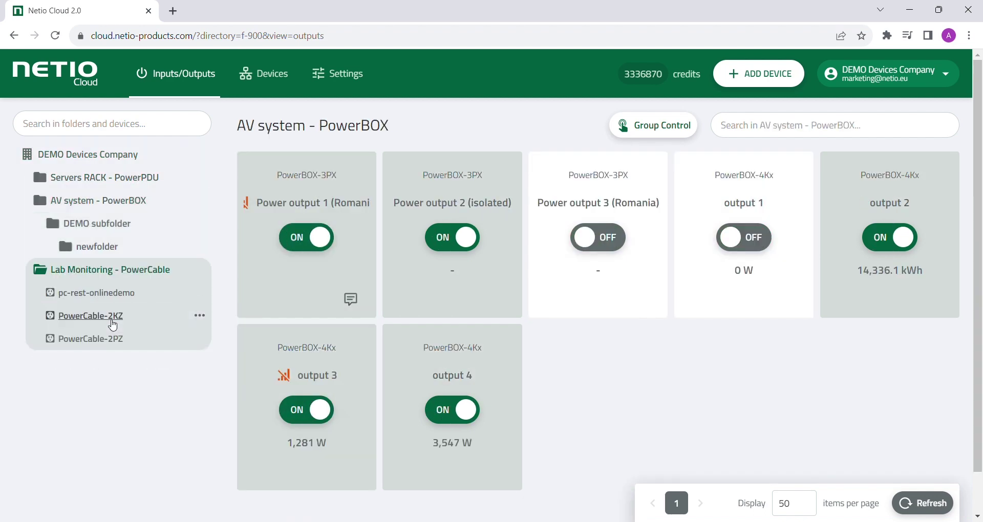
{"action": "left_click", "coordinate": [689, 128]}
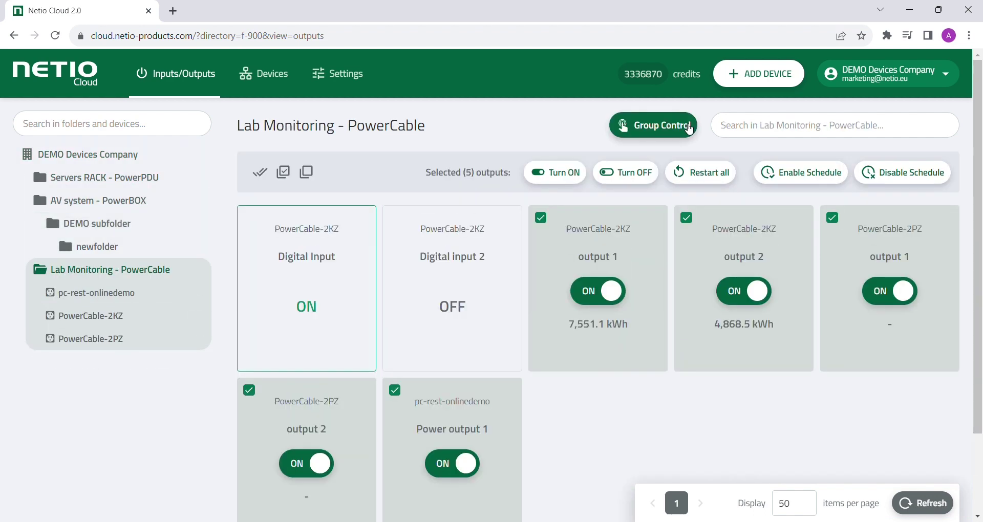
{"action": "left_click", "coordinate": [665, 137]}
{"action": "left_click", "coordinate": [763, 127]}
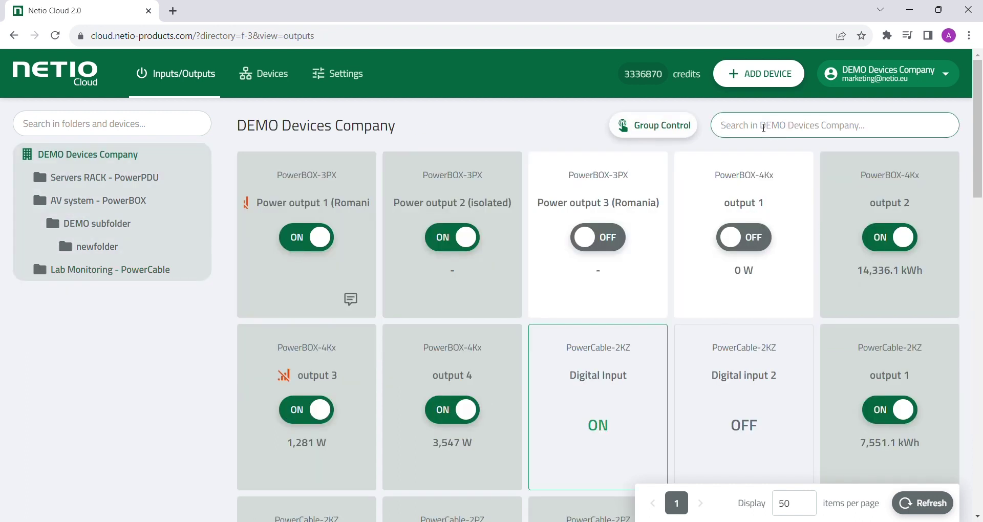
Step: Clear a 'Romania' search and filter the AV system - PowerBOX folder's outputs by 'output'
{"action": "type", "text": "Roma"}
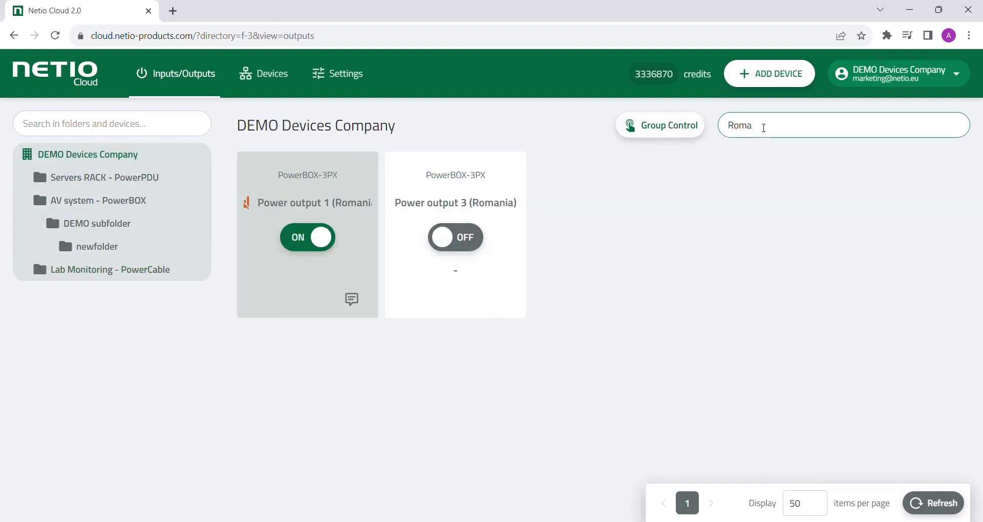
{"action": "type", "text": "nia"}
{"action": "key", "text": "Escape"}
{"action": "left_click", "coordinate": [74, 201]}
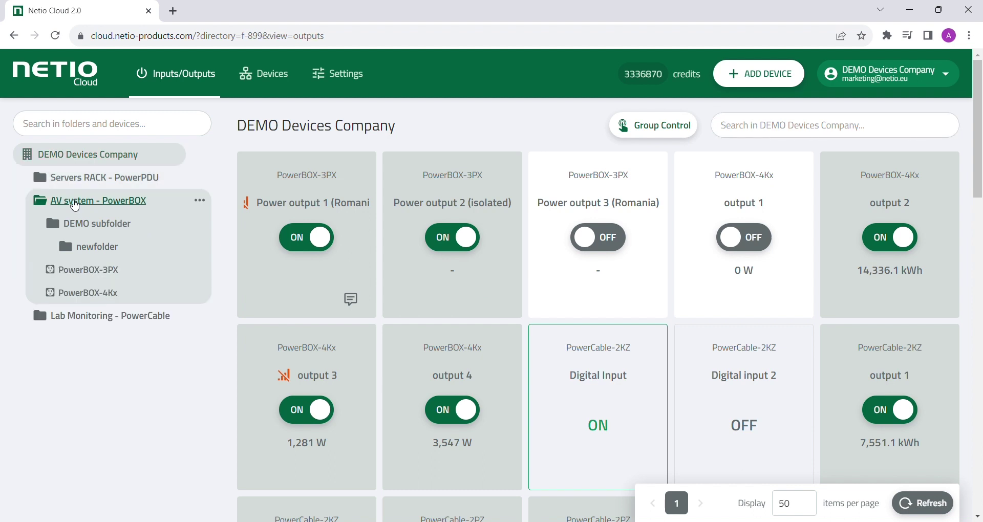
{"action": "left_click", "coordinate": [848, 131]}
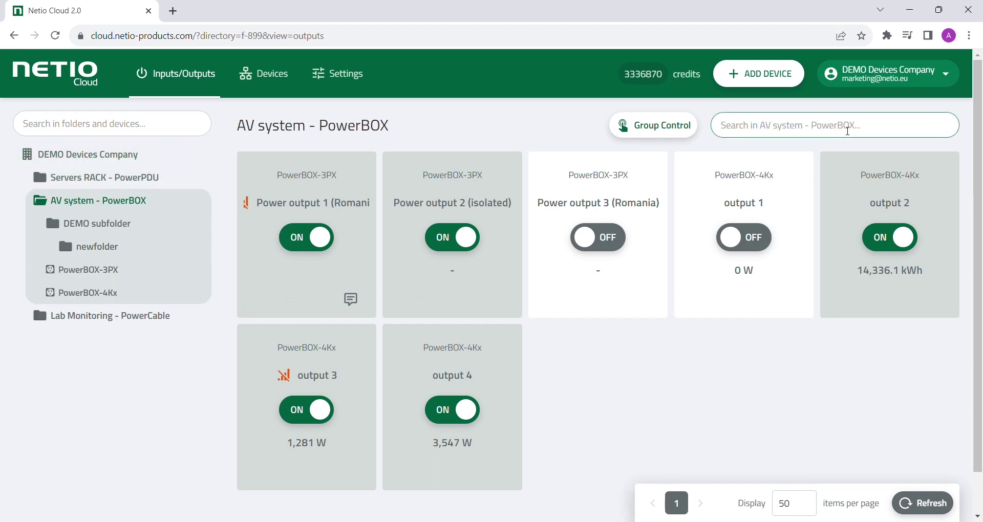
{"action": "type", "text": "outp"}
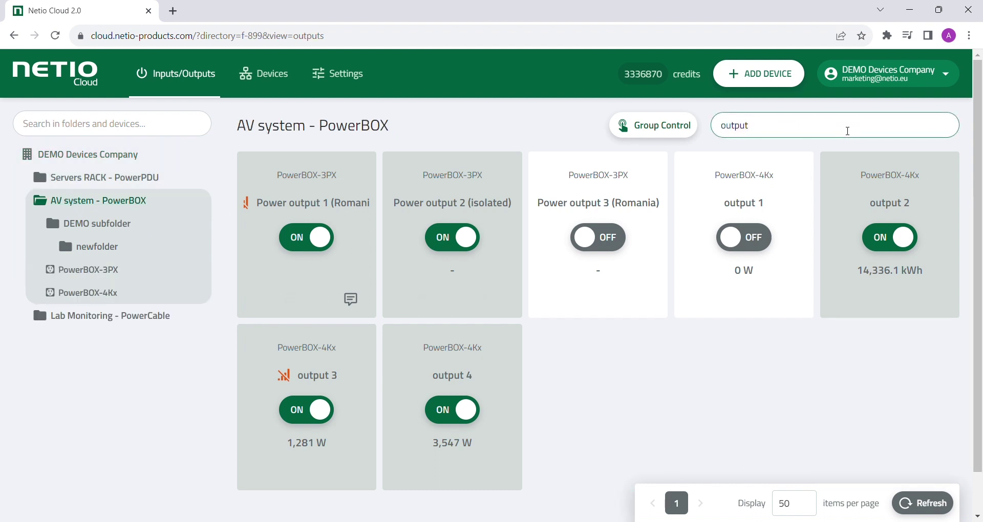
{"action": "type", "text": "ut"}
{"action": "left_click", "coordinate": [347, 83]}
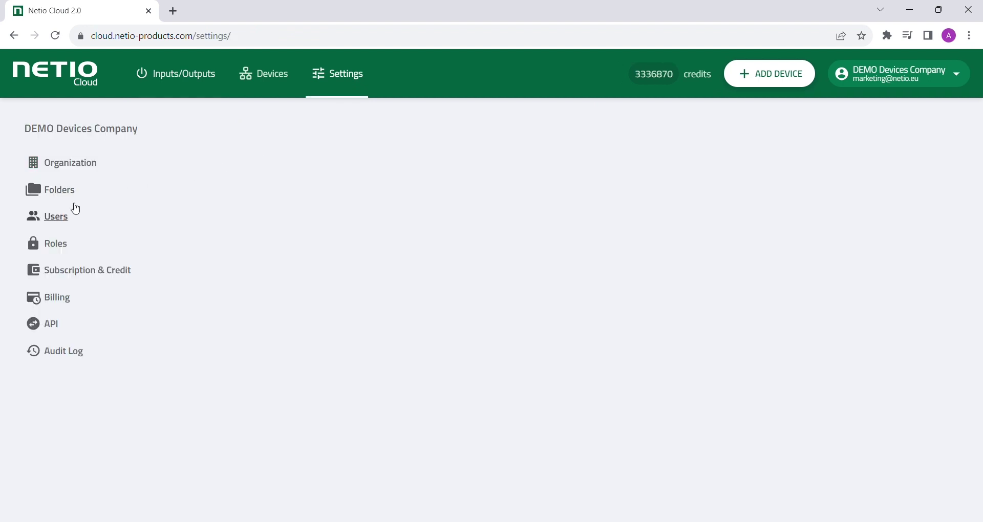
Step: Start a user invitation in Users with the new user's e-mail filled in and the Viewer role
{"action": "left_click", "coordinate": [59, 220]}
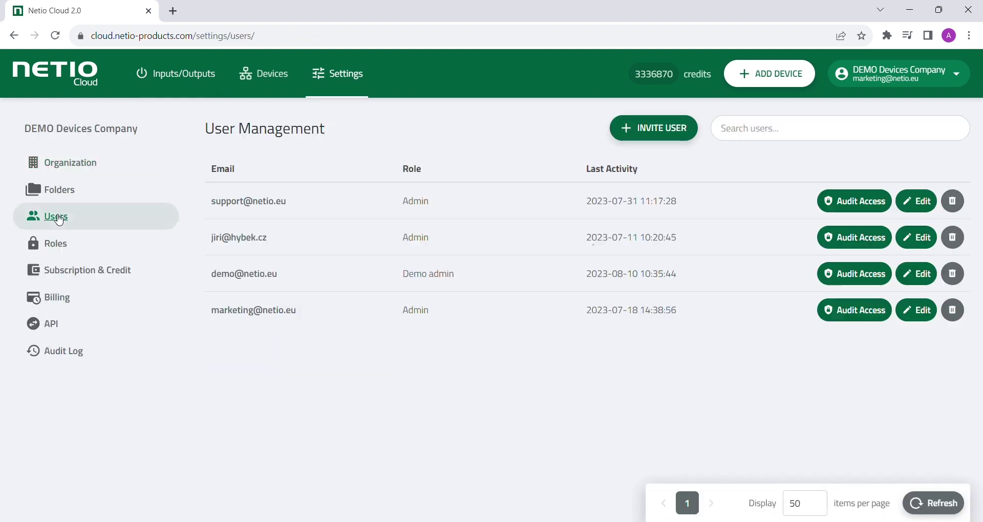
{"action": "left_click", "coordinate": [676, 137]}
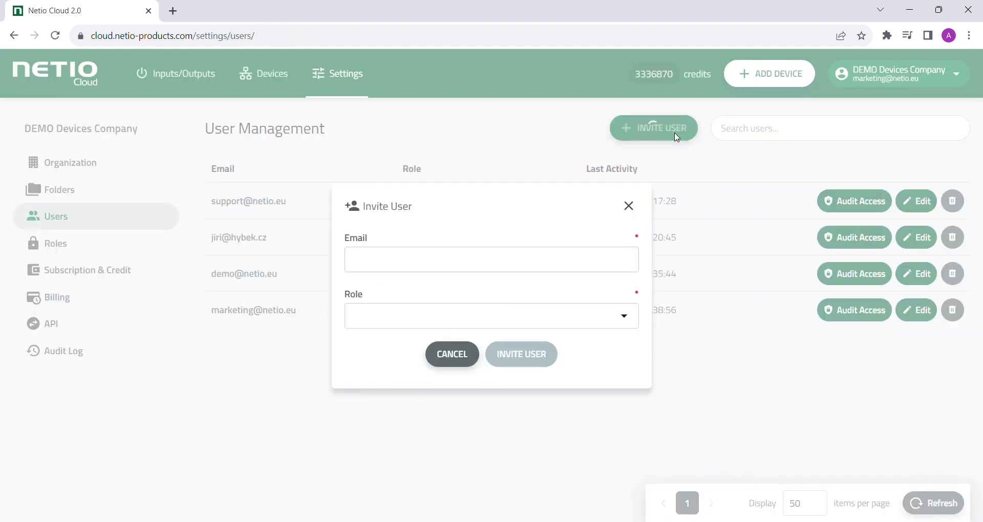
{"action": "left_click", "coordinate": [544, 270]}
{"action": "left_click", "coordinate": [483, 302]}
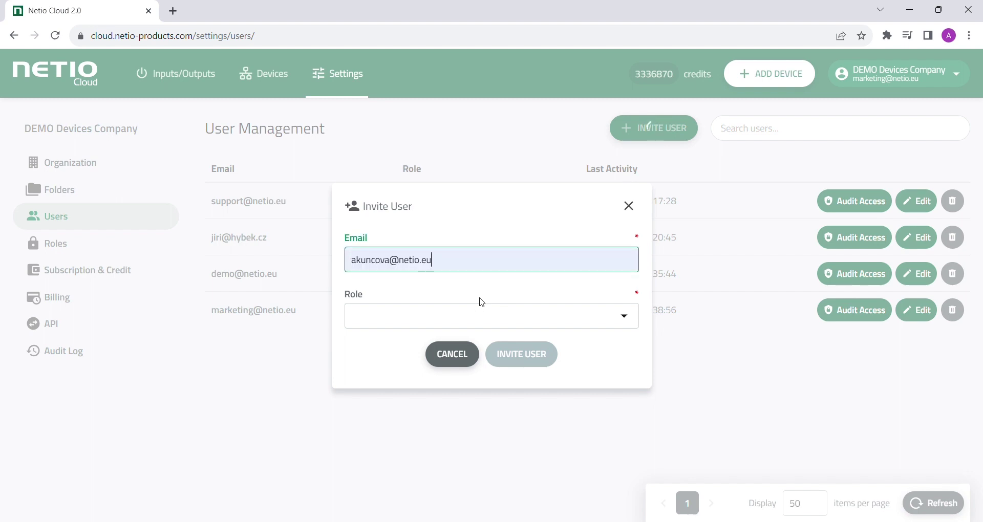
{"action": "left_click", "coordinate": [482, 328]}
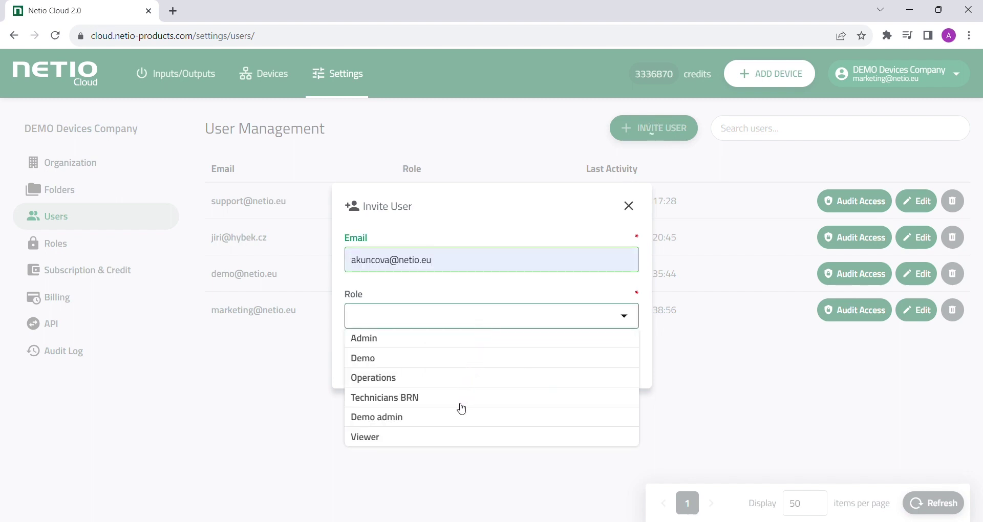
{"action": "left_click", "coordinate": [447, 442]}
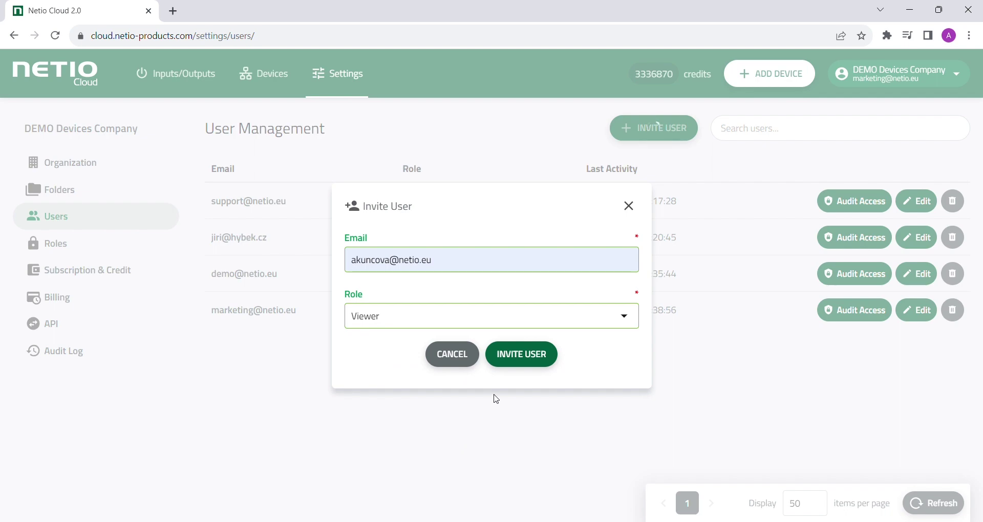
Step: Send the Viewer invitation and begin a new role named Viewer
{"action": "left_click", "coordinate": [523, 356]}
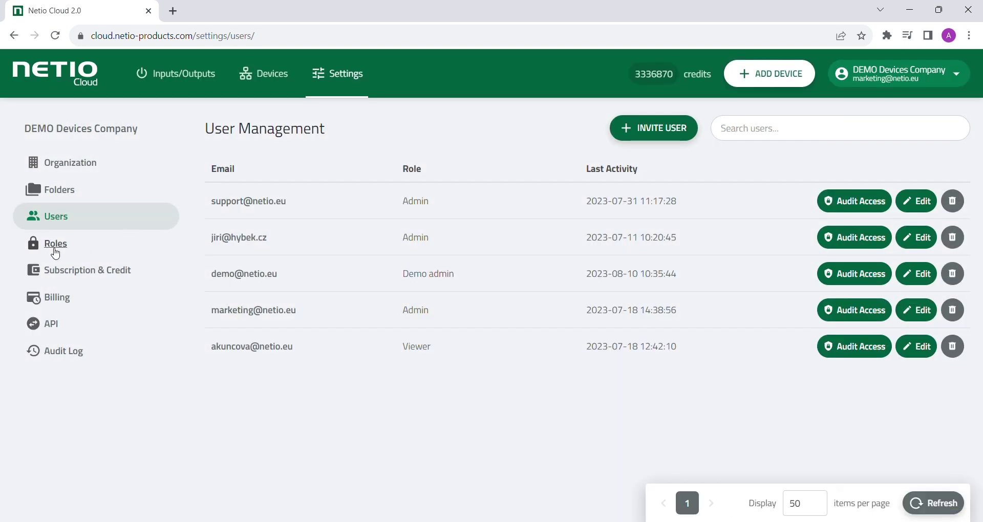
{"action": "left_click", "coordinate": [55, 244]}
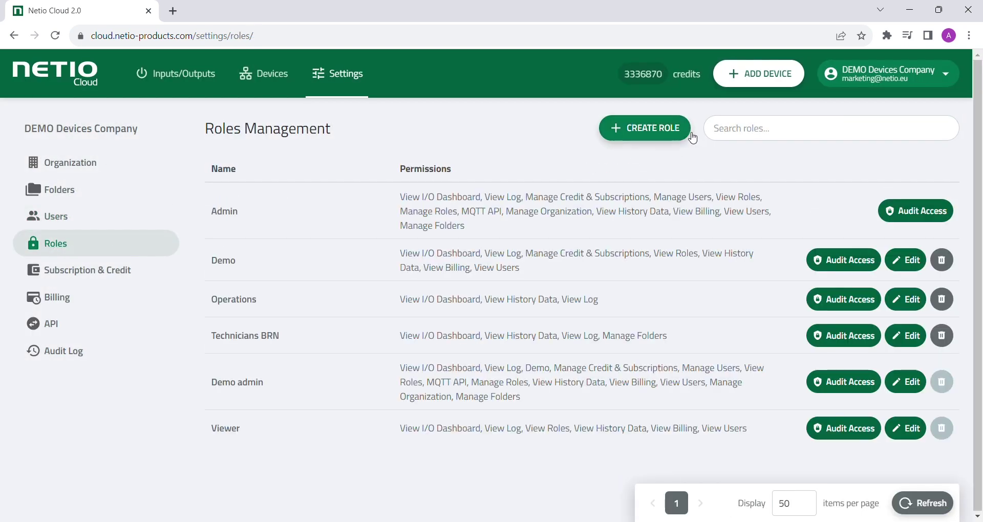
{"action": "left_click", "coordinate": [675, 134]}
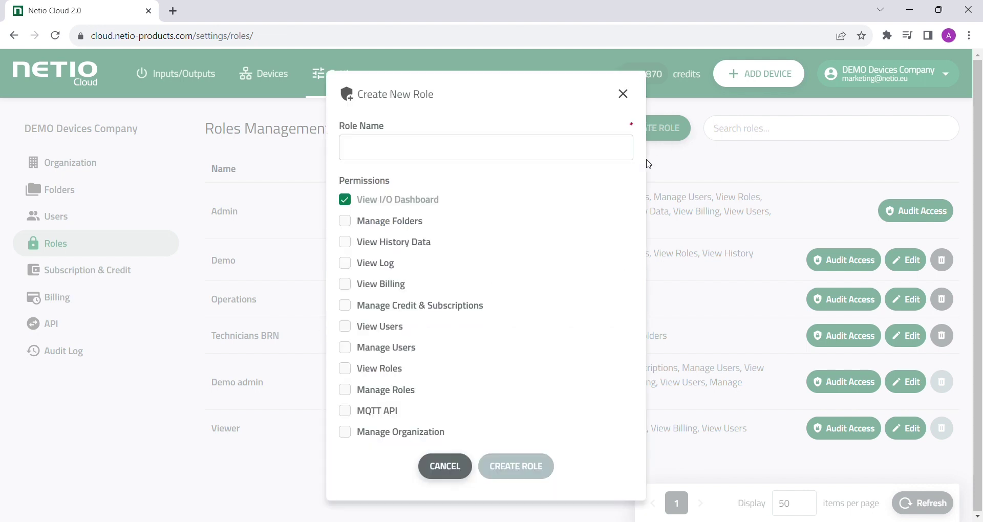
{"action": "left_click", "coordinate": [578, 153]}
{"action": "type", "text": "Viewer"}
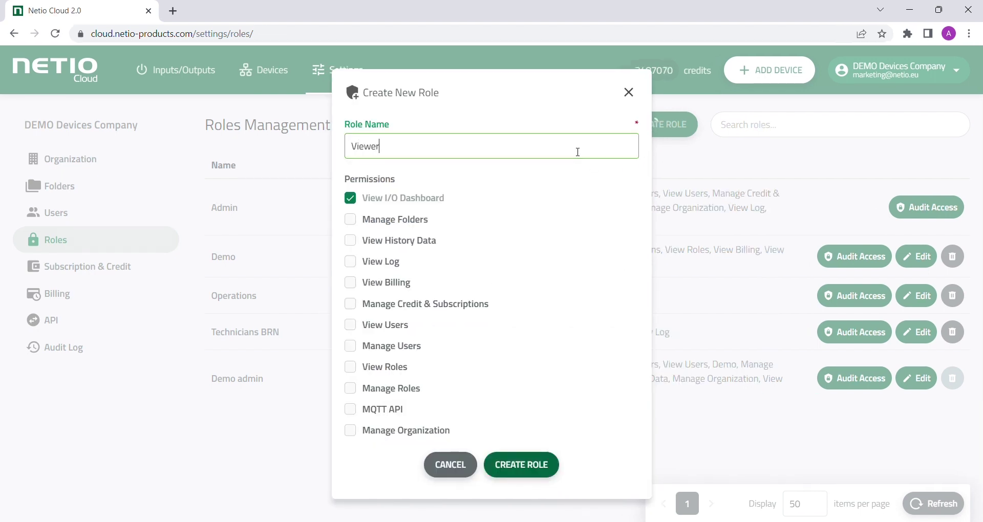
Step: Grant View History Data, View Log, View Billing, View Users and View Roles, and save the role
{"action": "left_click", "coordinate": [420, 240]}
{"action": "left_click", "coordinate": [380, 261]}
{"action": "left_click", "coordinate": [377, 282]}
{"action": "left_click", "coordinate": [372, 325]}
{"action": "left_click", "coordinate": [375, 368]}
{"action": "left_click", "coordinate": [529, 465]}
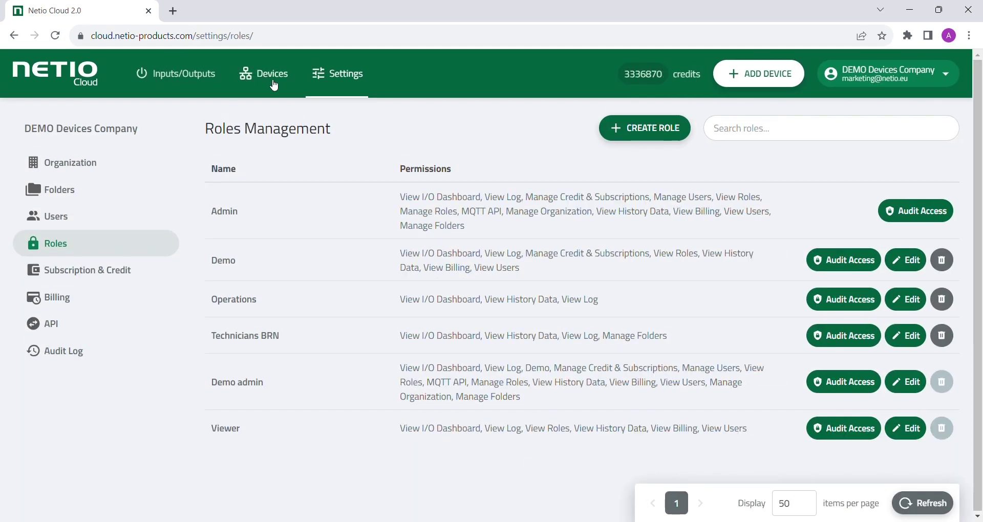
{"action": "left_click", "coordinate": [273, 81]}
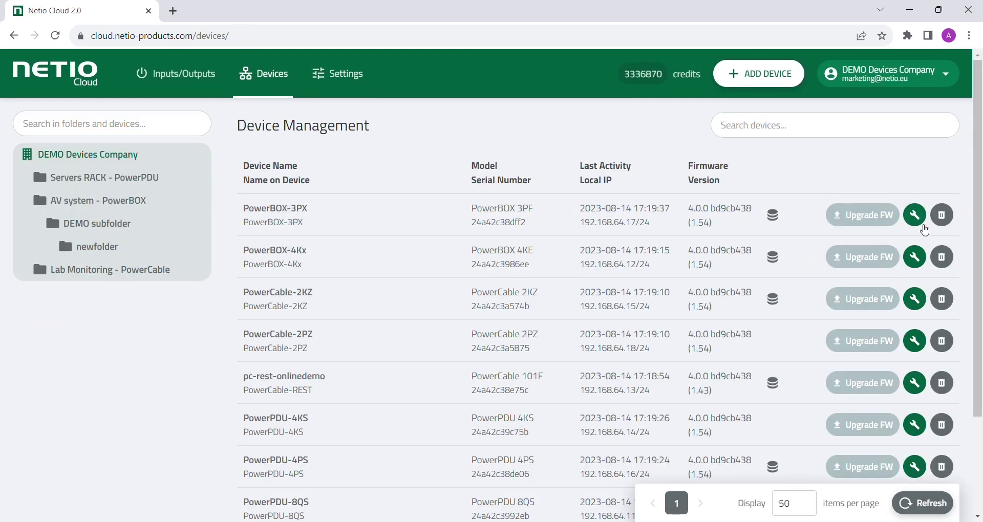
Step: Enable the PowerBOX-3PX connection alarm with a notification e-mail address and save it
{"action": "left_click", "coordinate": [921, 229]}
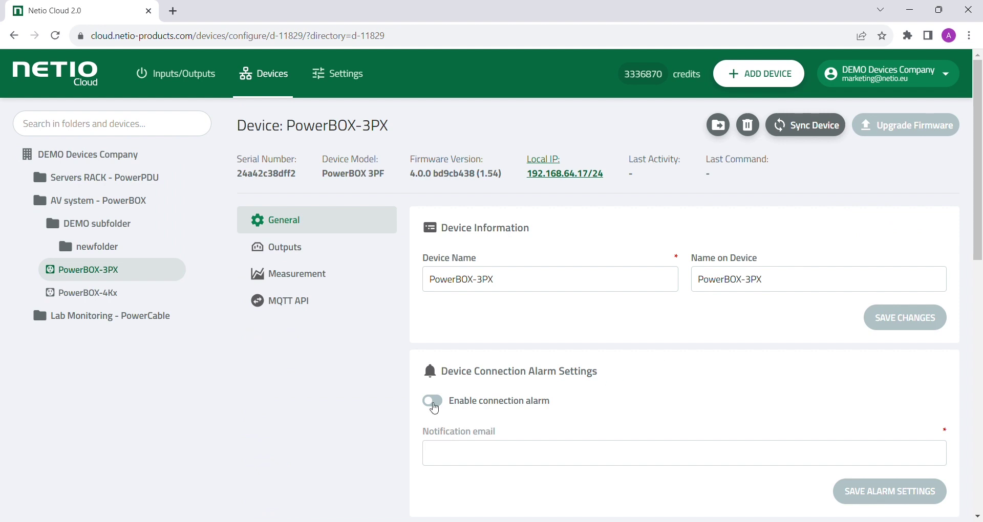
{"action": "left_click", "coordinate": [434, 403]}
{"action": "left_click", "coordinate": [453, 455]}
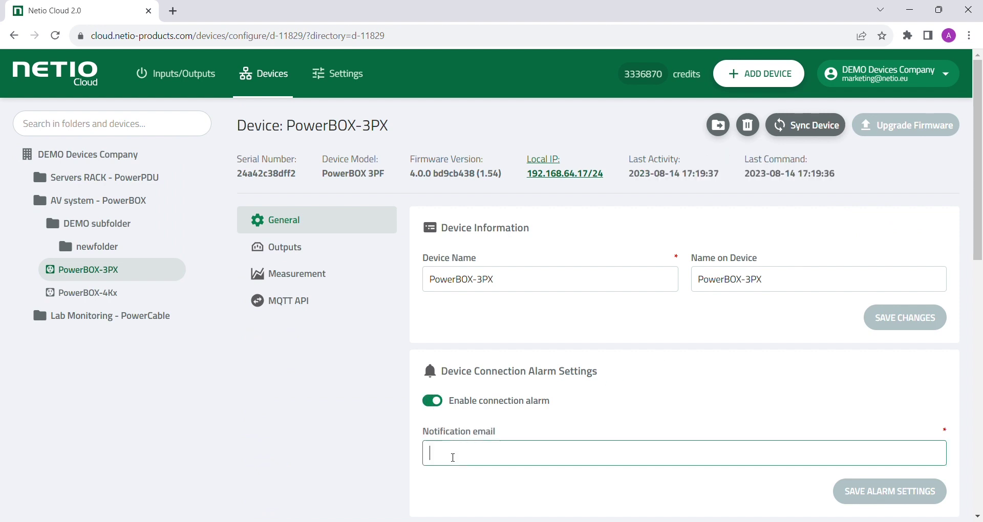
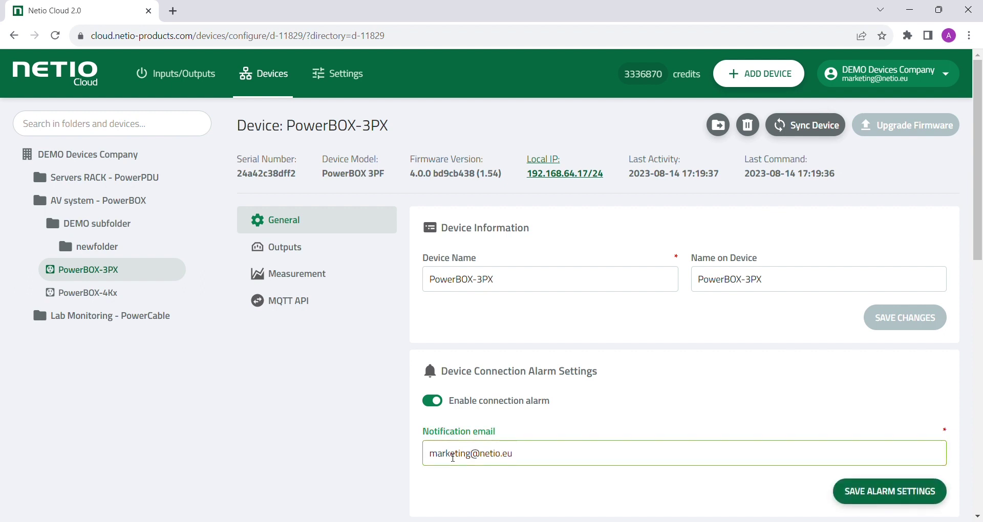
{"action": "key", "text": "Return"}
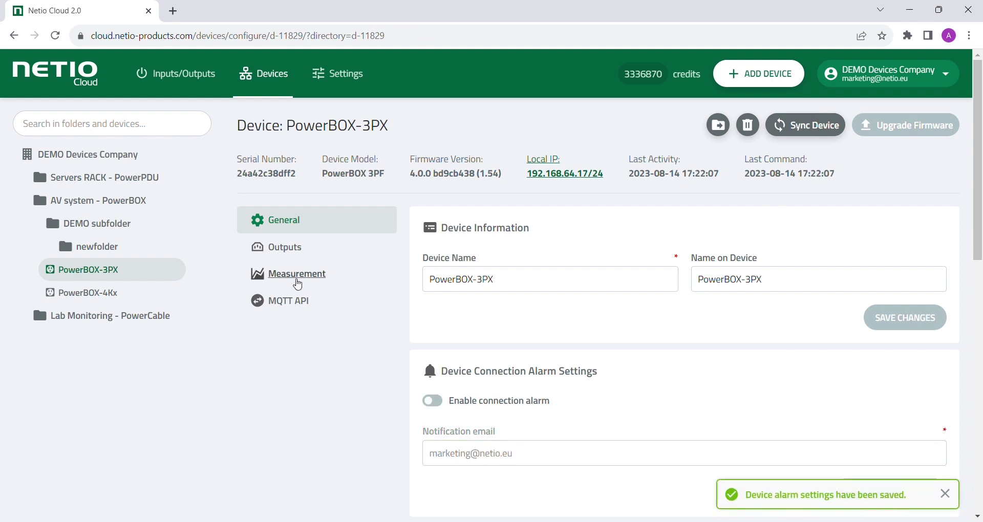
Step: Export all PowerBOX-3PX data series for the last 30 days as a CSV file
{"action": "left_click", "coordinate": [299, 285]}
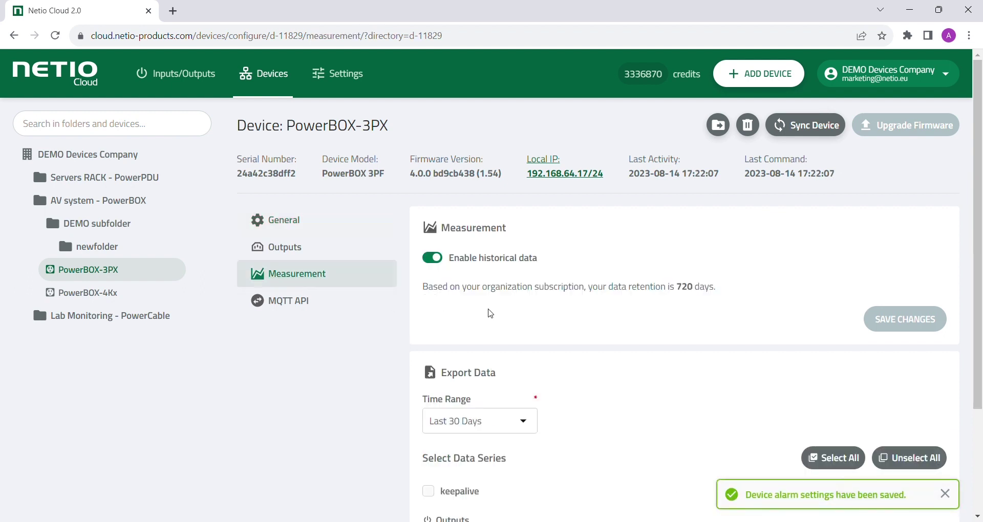
{"action": "scroll", "coordinate": [490, 313], "scroll_direction": "down", "scroll_amount": 3}
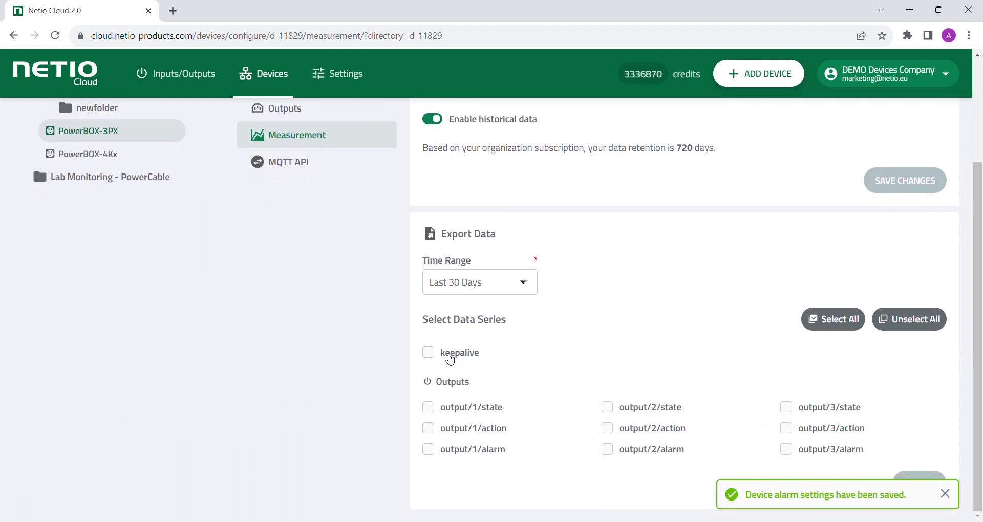
{"action": "left_click", "coordinate": [823, 328]}
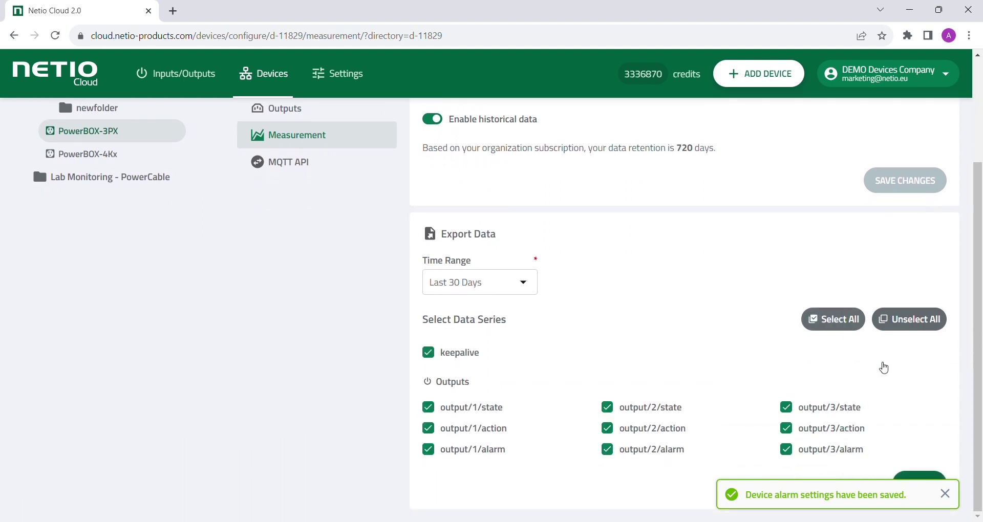
{"action": "left_click", "coordinate": [930, 490]}
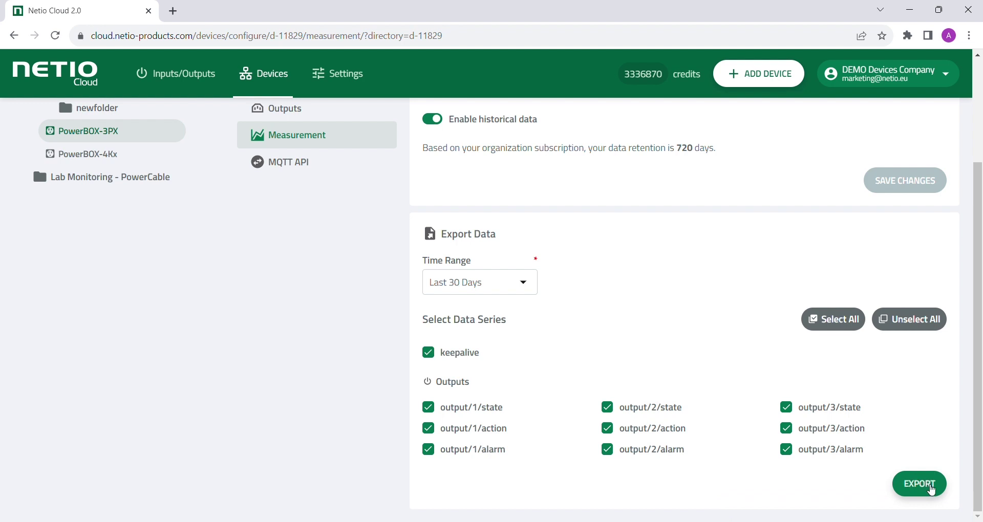
{"action": "left_click", "coordinate": [351, 88]}
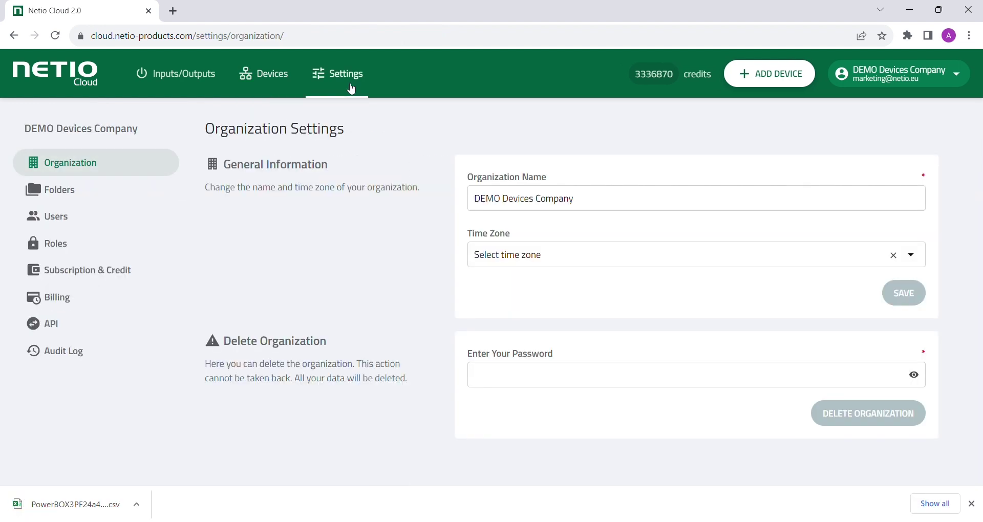
Step: View the MQTT API details, then open User Settings' Mobile Applications section and its NETIO Mobile 2 link
{"action": "left_click", "coordinate": [58, 334]}
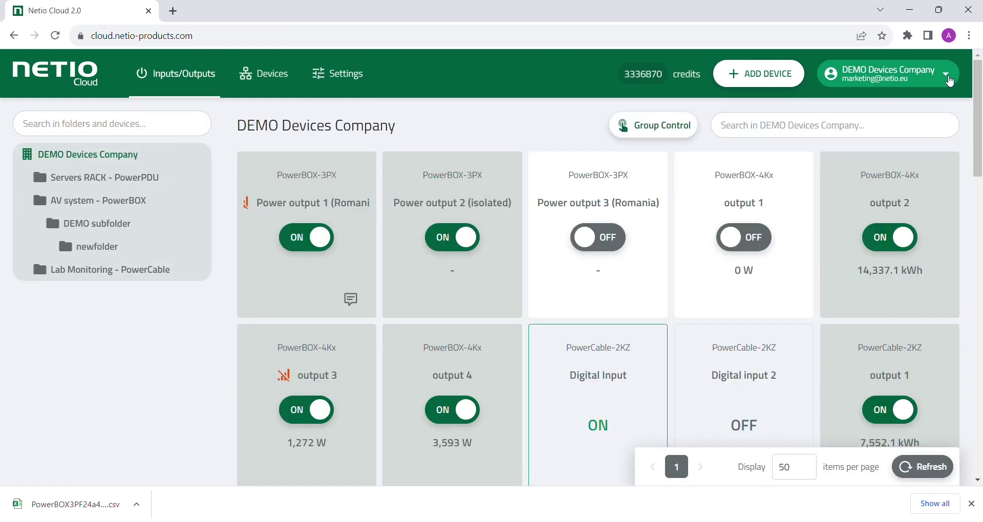
{"action": "left_click", "coordinate": [916, 74]}
{"action": "left_click", "coordinate": [893, 105]}
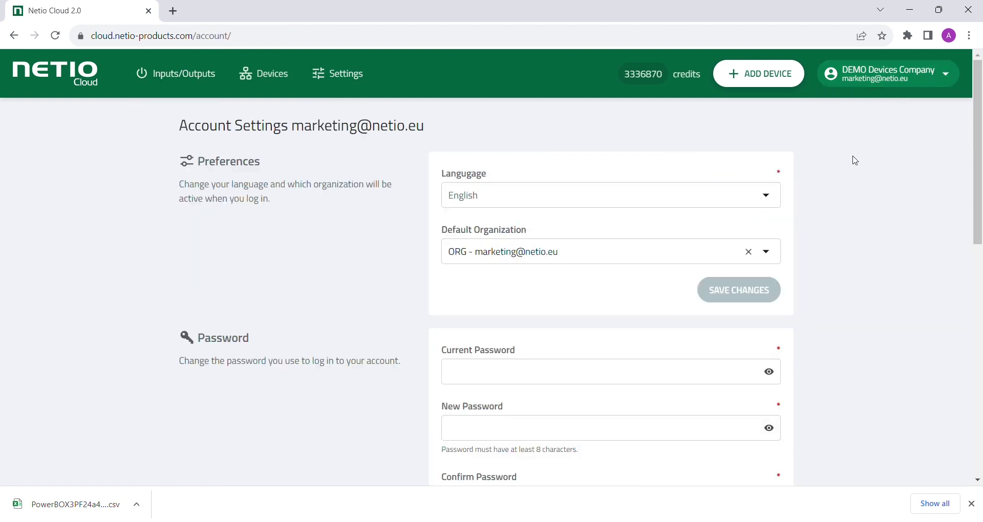
{"action": "scroll", "coordinate": [828, 183], "scroll_direction": "down", "scroll_amount": 10}
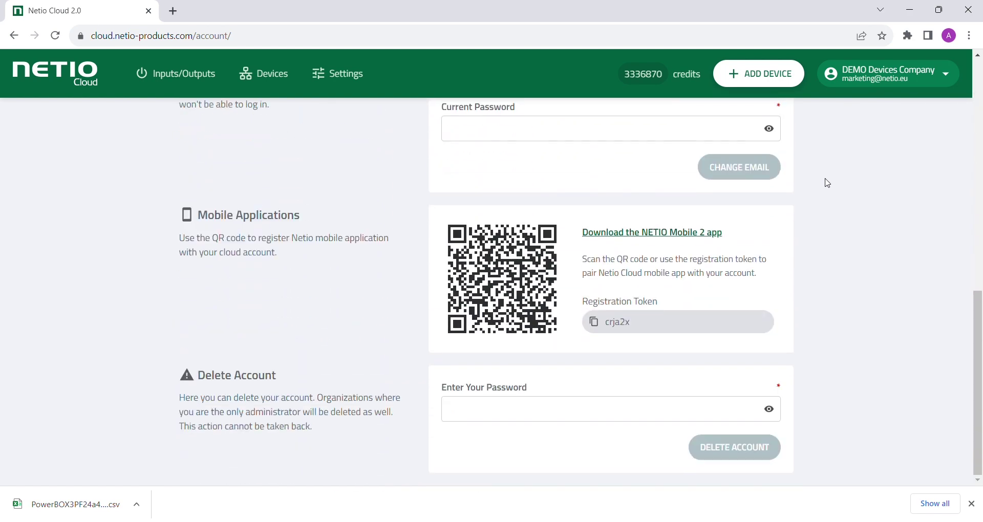
{"action": "left_click", "coordinate": [686, 236]}
Step: Browse the NETIO Mobile 2 page, then close its tab to return to User Management
{"action": "scroll", "coordinate": [689, 237], "scroll_direction": "down", "scroll_amount": 2}
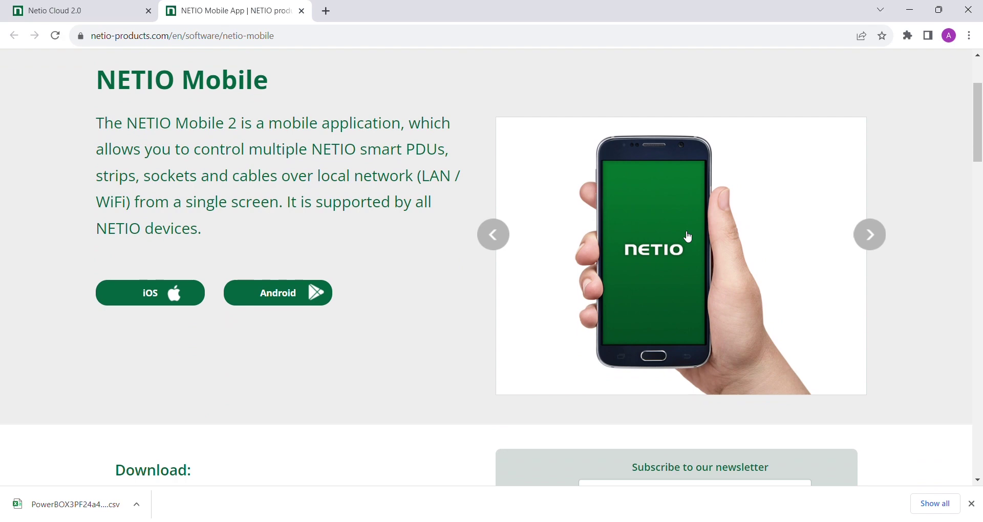
{"action": "key", "text": "ctrl+w"}
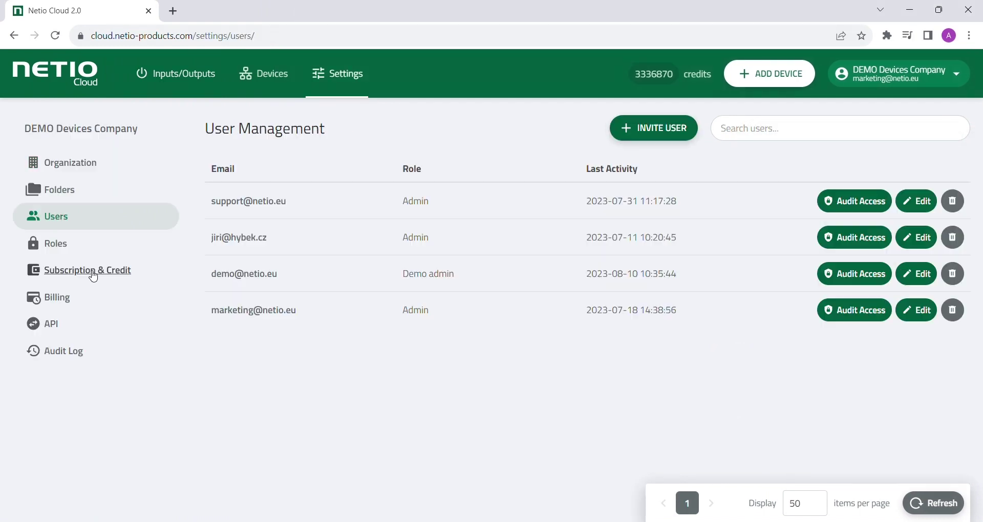
Step: View the credit balance and scroll through the Basic, Small Office and Enterprise plans
{"action": "left_click", "coordinate": [94, 275]}
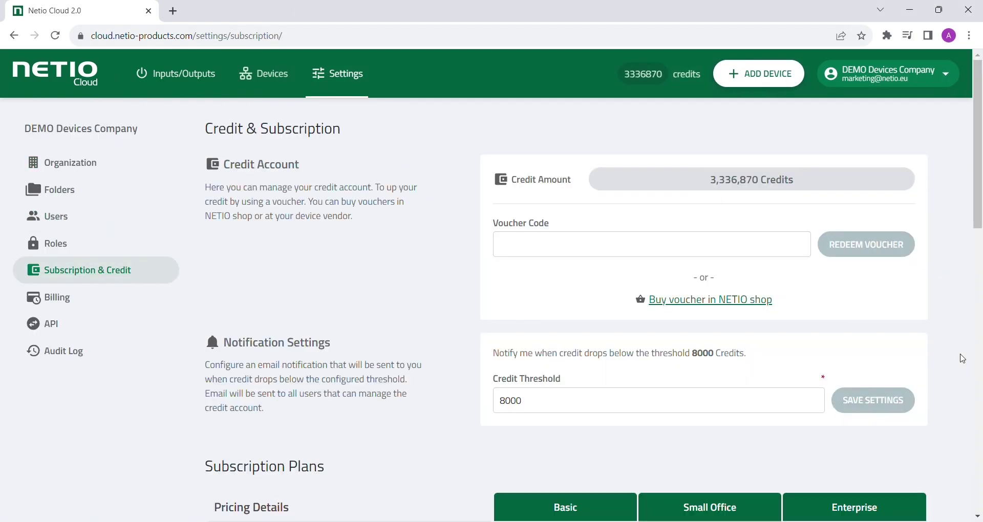
{"action": "scroll", "coordinate": [963, 359], "scroll_direction": "down", "scroll_amount": 6}
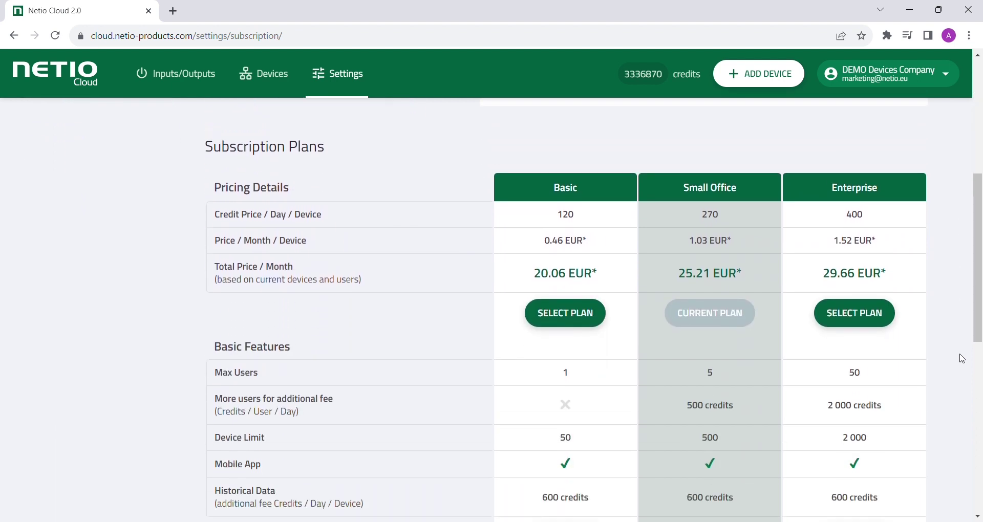
{"action": "scroll", "coordinate": [963, 359], "scroll_direction": "down", "scroll_amount": 1}
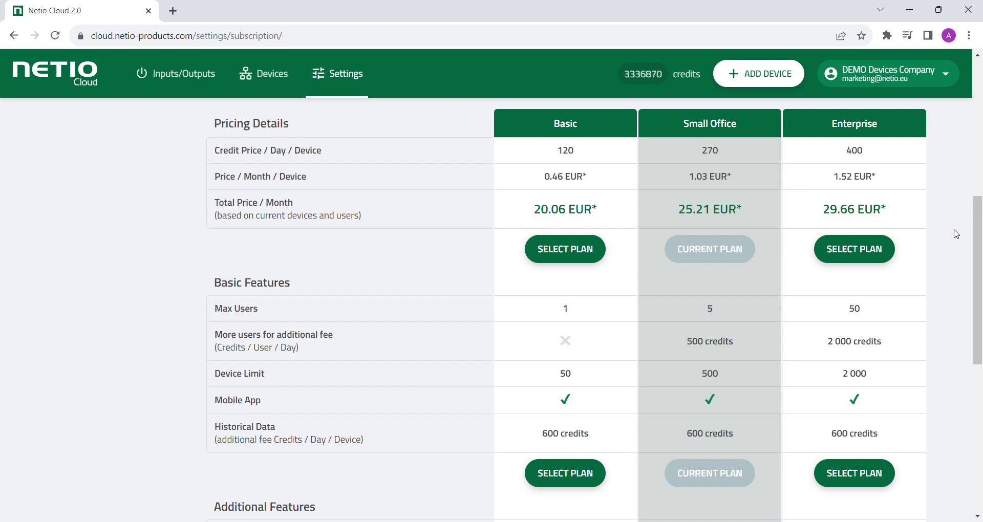
{"action": "scroll", "coordinate": [962, 241], "scroll_direction": "down", "scroll_amount": 7}
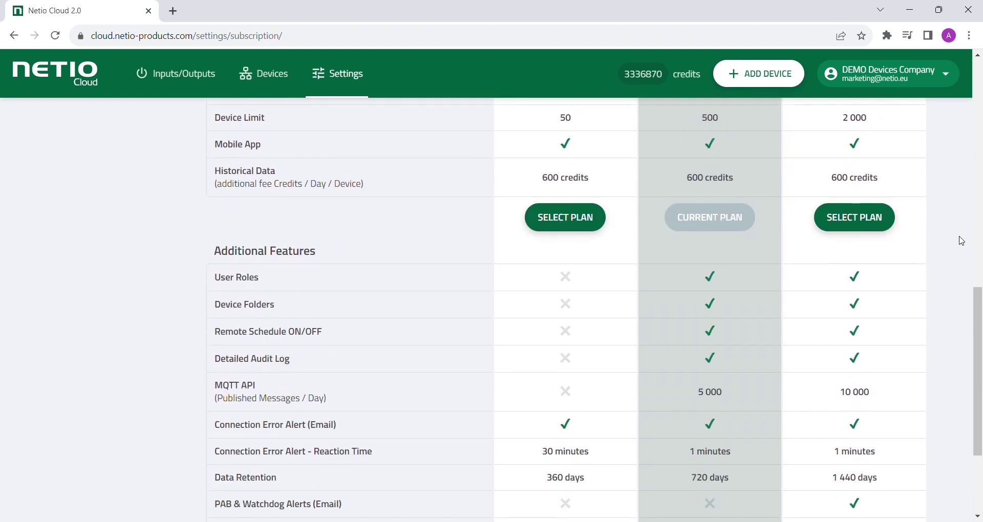
{"action": "scroll", "coordinate": [960, 240], "scroll_direction": "down", "scroll_amount": 1}
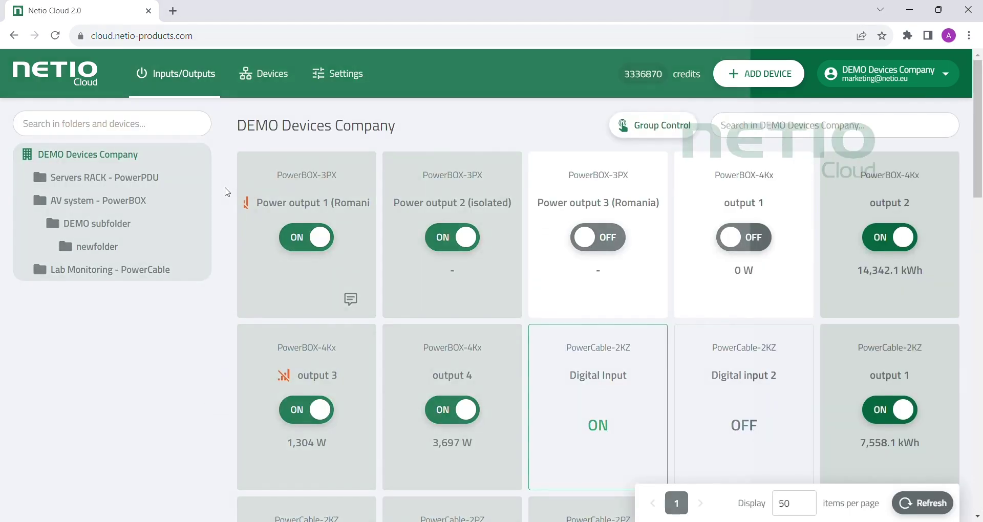